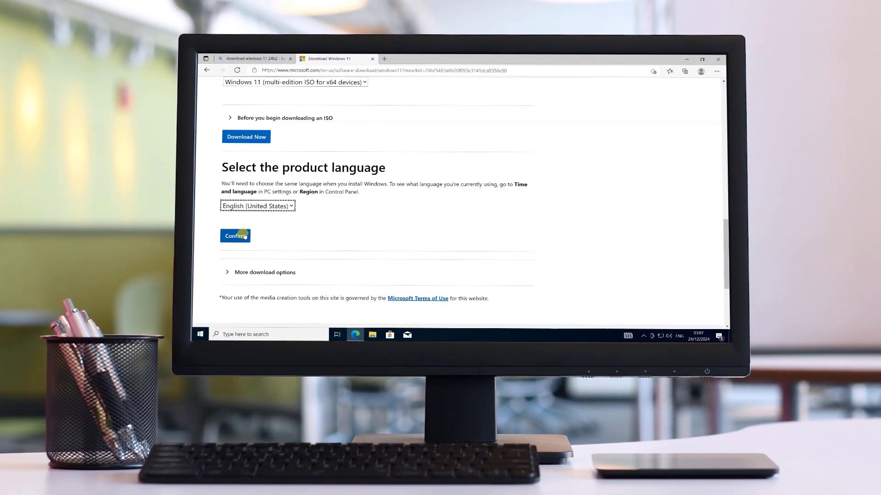
# - Confirm English (United States) for the Windows 11 ISO and download rufus-4.6.exe from rufus.ie
pyautogui.click(235, 235)
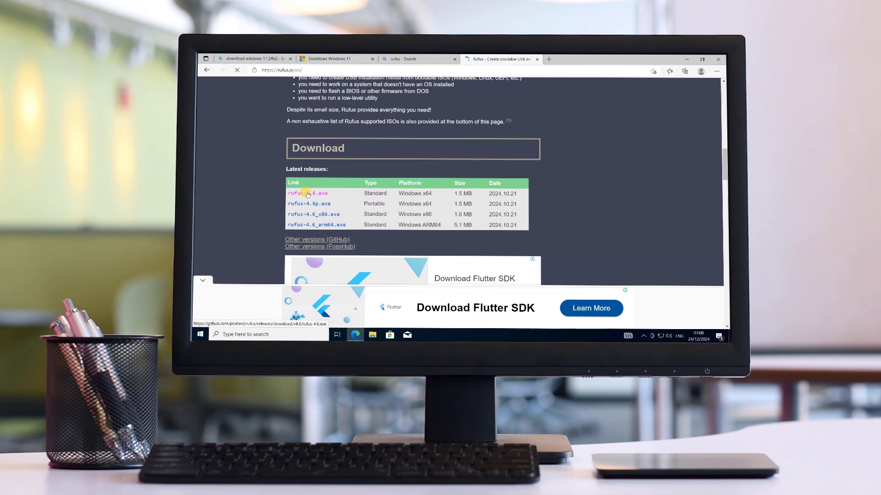
pyautogui.click(308, 194)
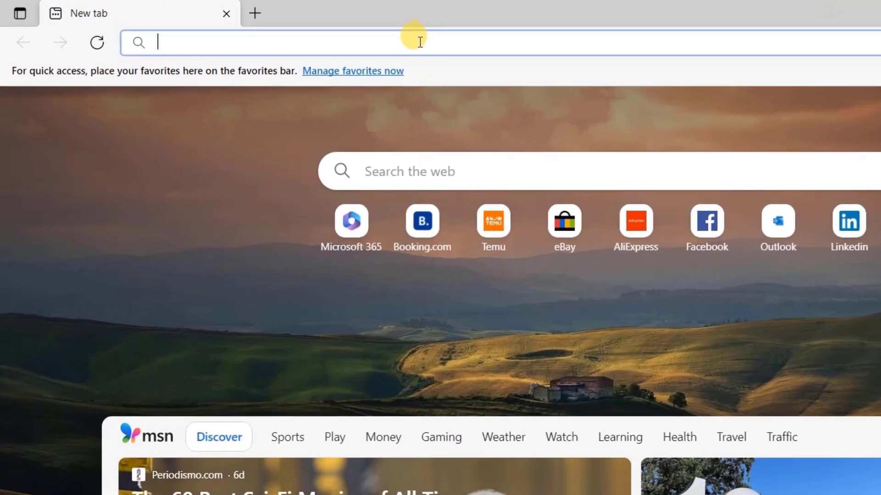
# - Run a web search for 'download windows 11 24h2' in a new Edge tab
pyautogui.write('download windows 11 24h')
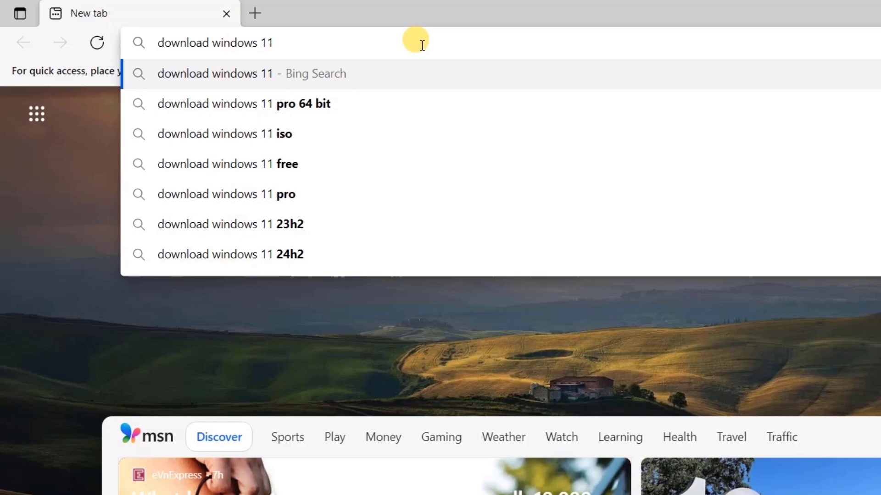
pyautogui.press('Return')
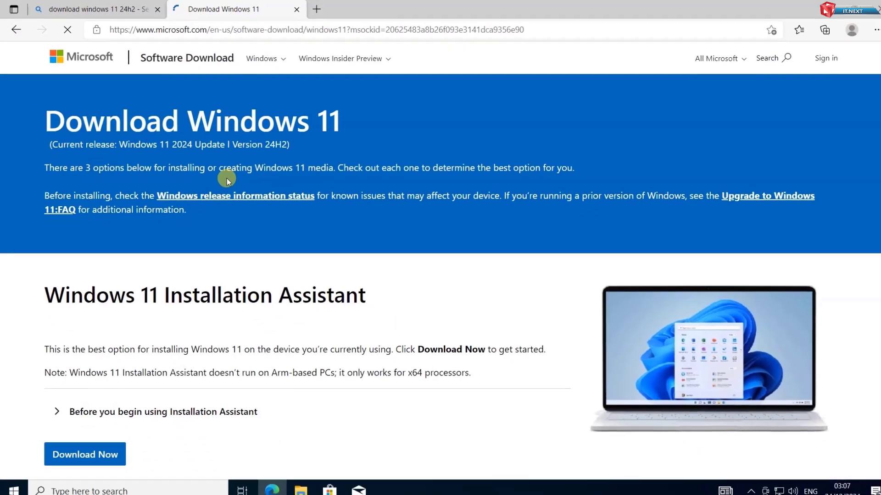
# - In the Disk Image (ISO) section, choose Windows 11 (multi-edition ISO for x64) and request the download
pyautogui.scroll(-15, 227, 177)
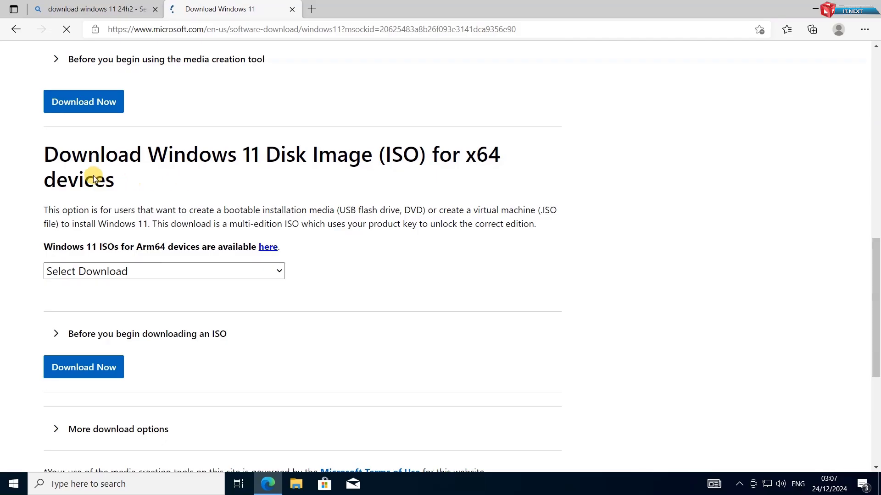
pyautogui.moveTo(47, 153)
pyautogui.mouseDown()
pyautogui.moveTo(124, 182)
pyautogui.moveTo(121, 190)
pyautogui.mouseUp()
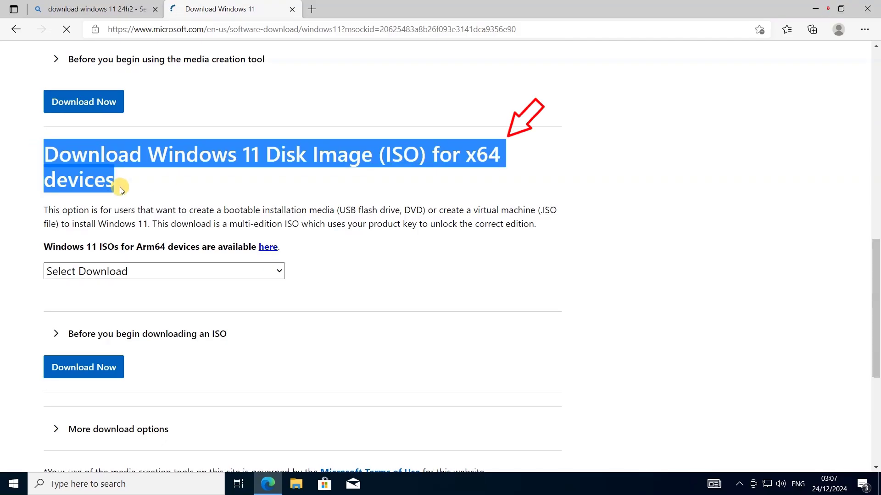
pyautogui.click(122, 190)
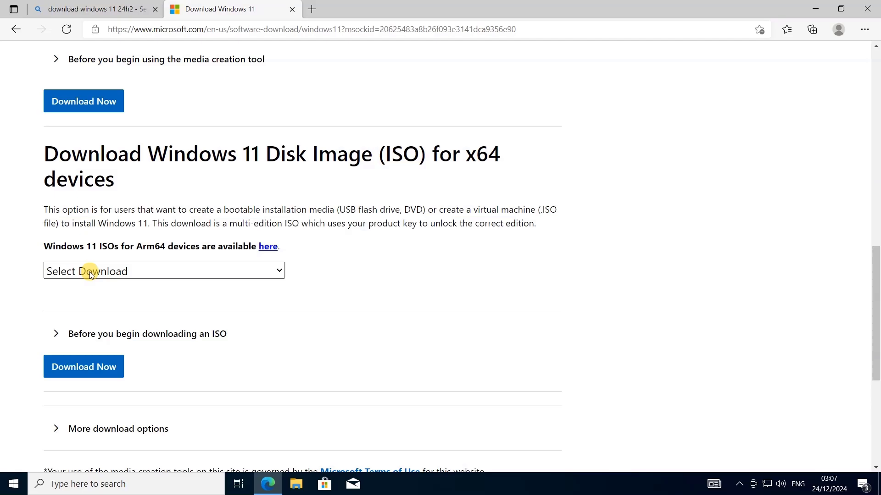
pyautogui.click(90, 273)
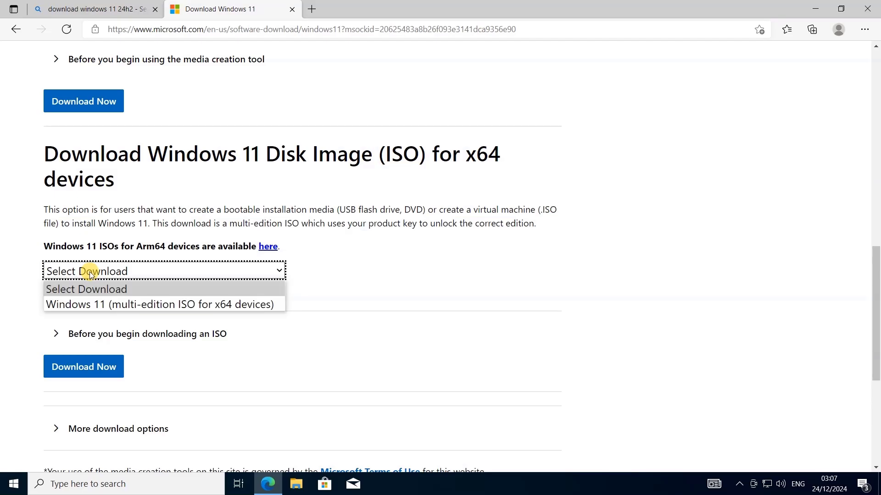
pyautogui.click(113, 304)
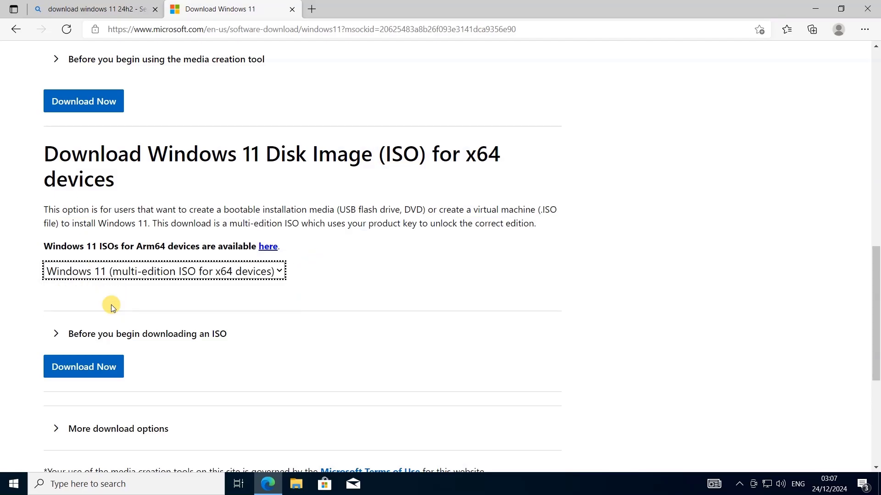
pyautogui.click(102, 370)
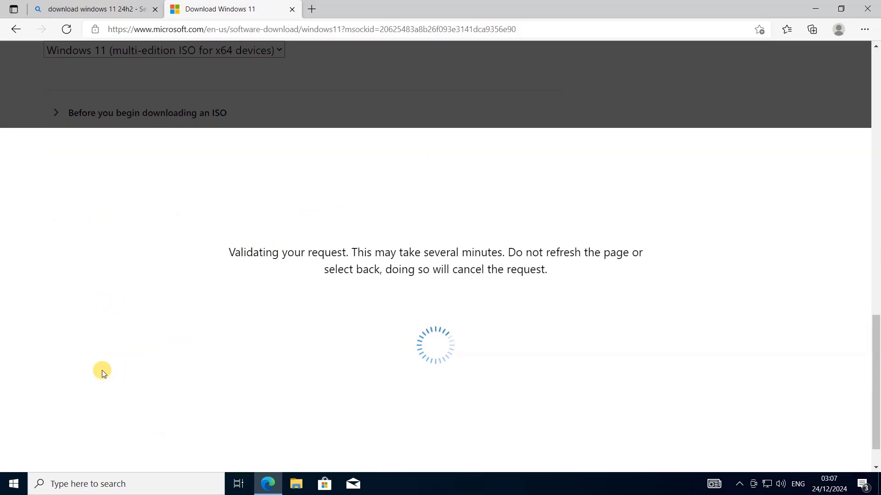
# - Confirm English (United States) and start the 64-bit Windows 11 ISO download
pyautogui.click(110, 260)
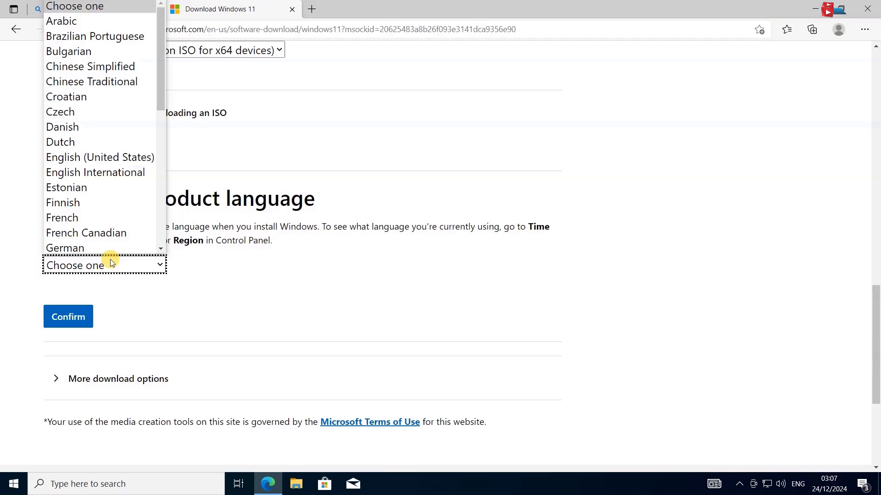
pyautogui.click(96, 157)
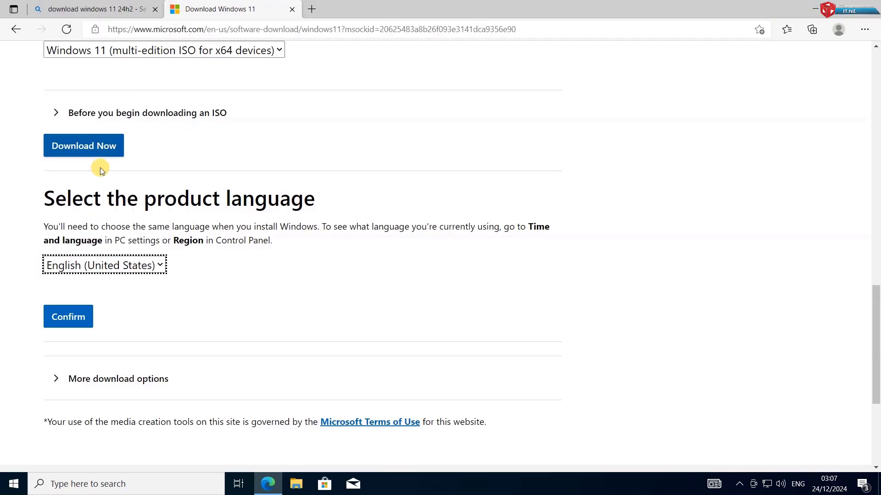
pyautogui.click(84, 317)
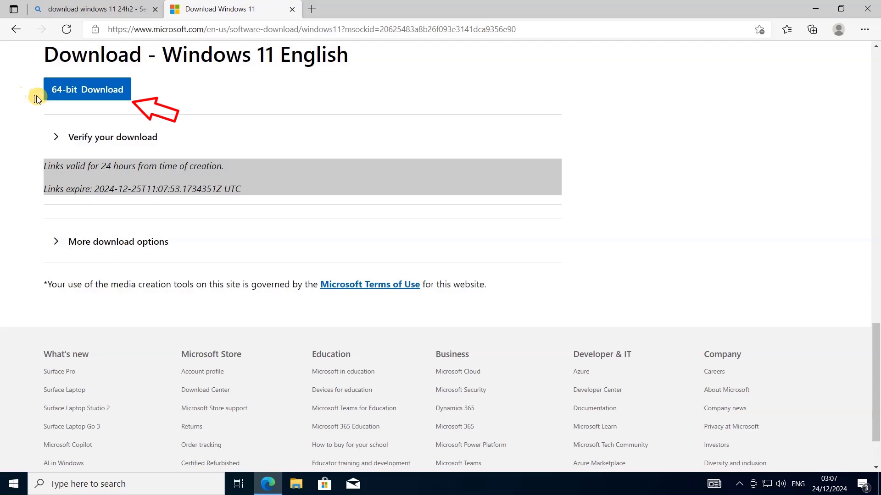
pyautogui.click(104, 89)
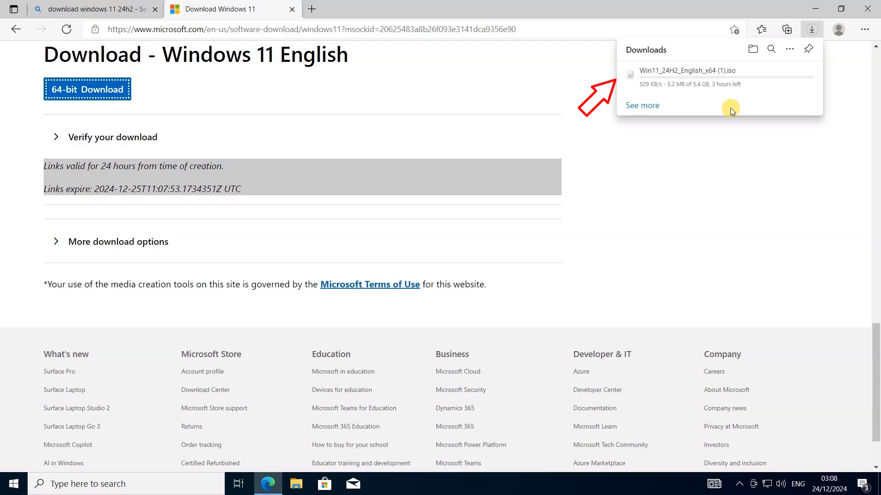
pyautogui.click(370, 92)
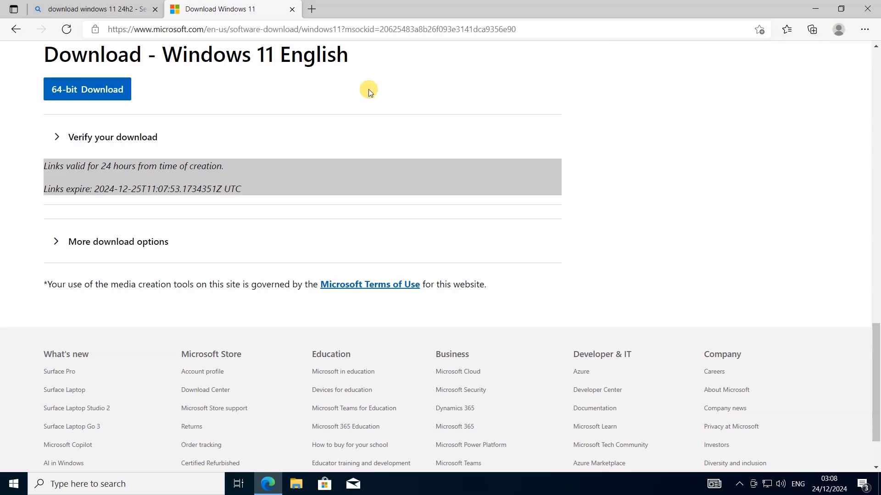
# - Search for 'rufus' in a new tab and open the official rufus.ie website
pyautogui.click(314, 9)
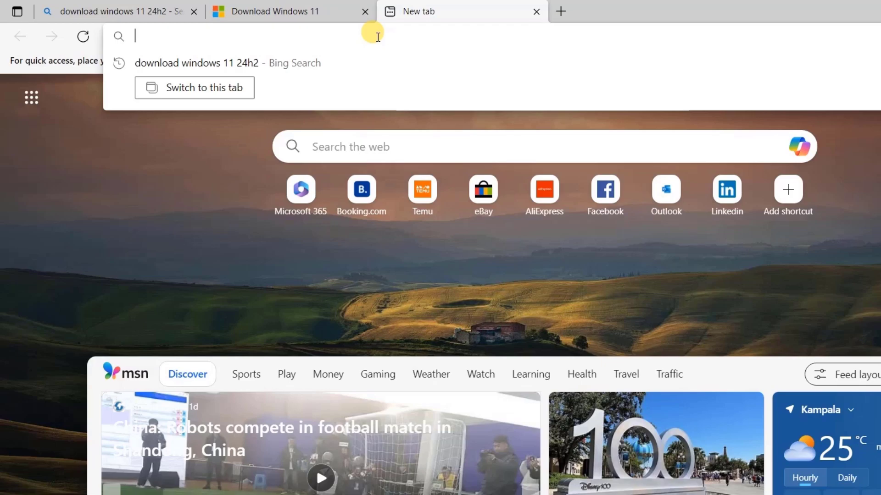
pyautogui.write('rufus')
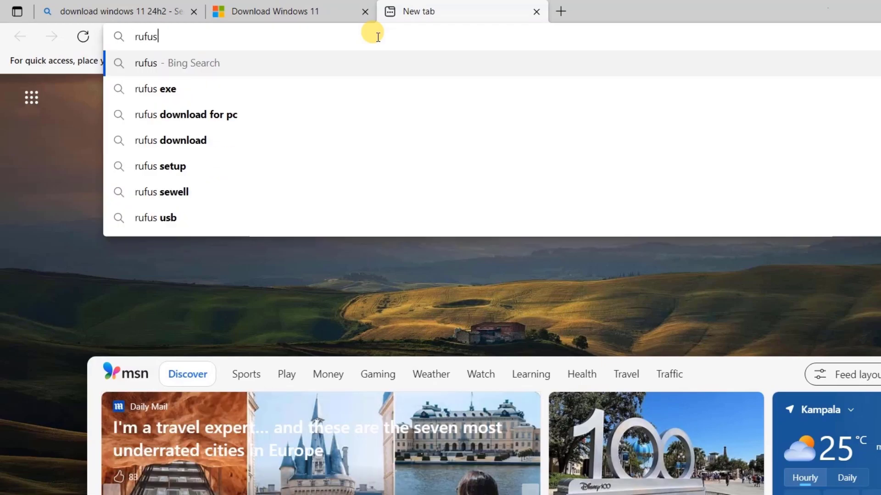
pyautogui.press('Return')
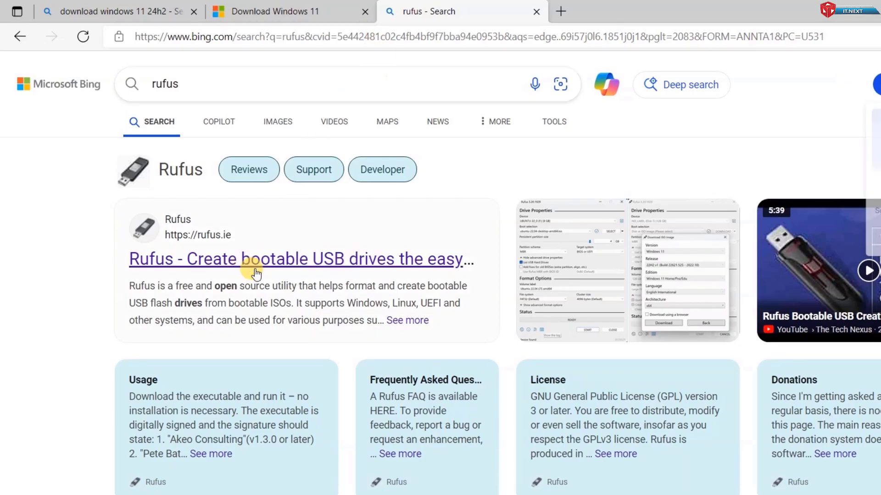
pyautogui.click(318, 260)
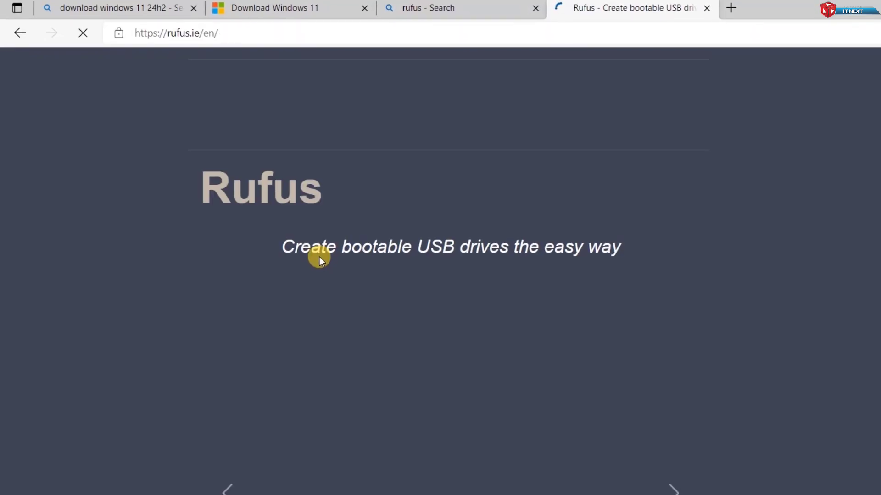
# - Download rufus-4.6.exe, dismiss the ad, show it in its folder and close Edge
pyautogui.scroll(-10, 435, 290)
pyautogui.scroll(-5, 439, 264)
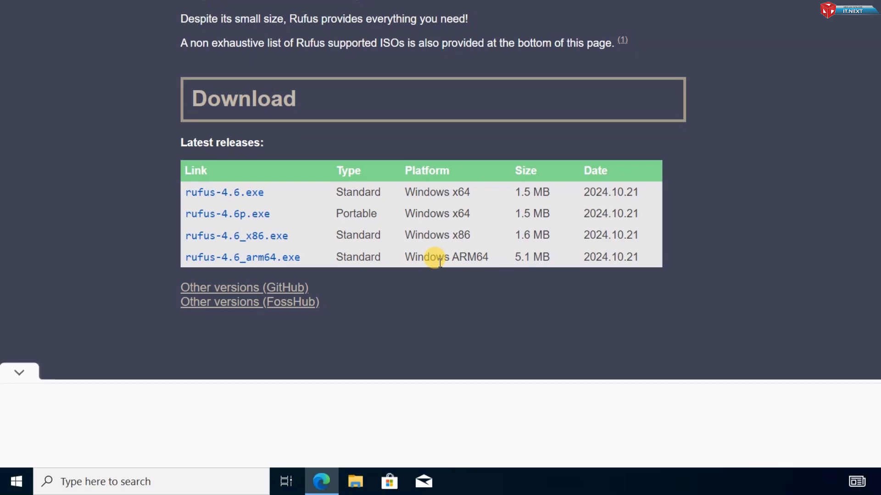
pyautogui.click(224, 194)
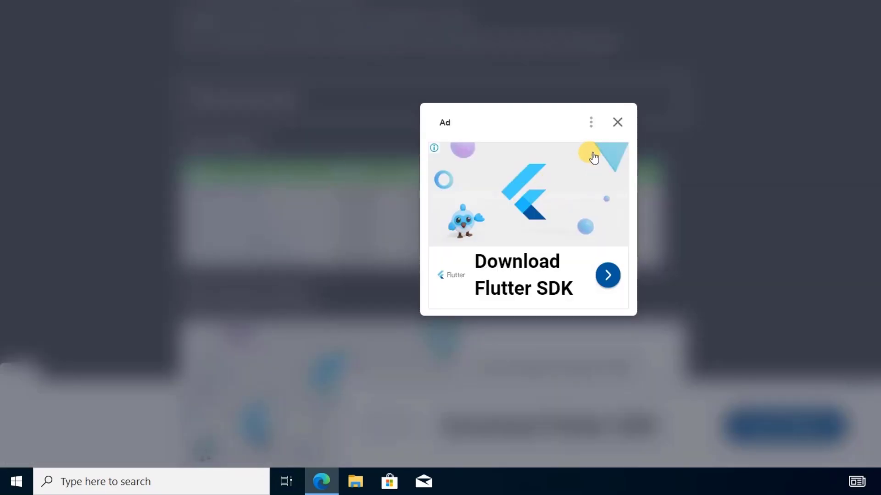
pyautogui.click(617, 121)
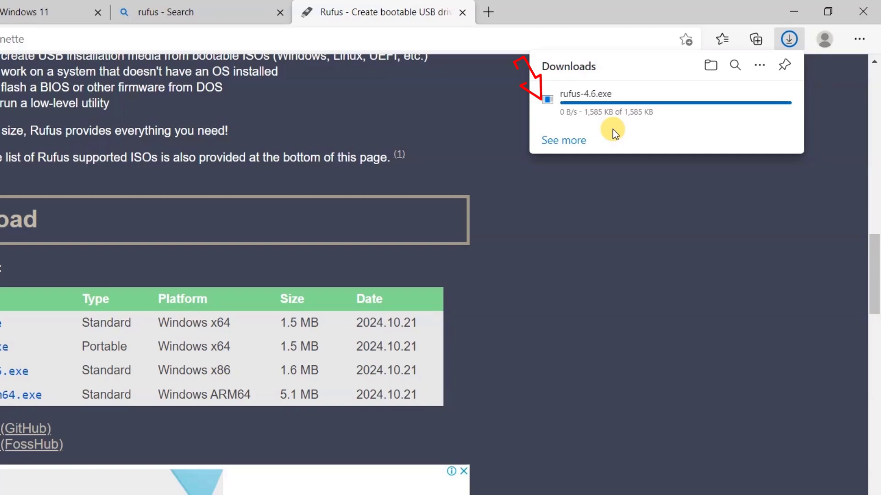
pyautogui.click(737, 103)
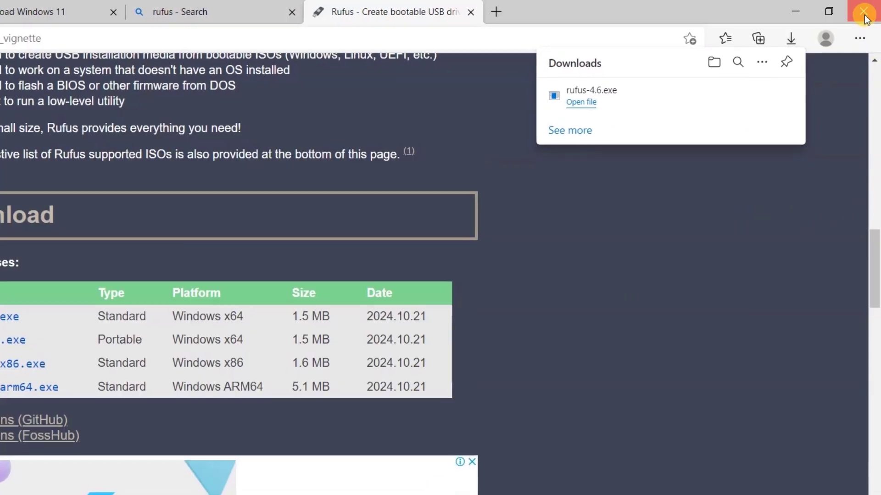
pyautogui.click(863, 11)
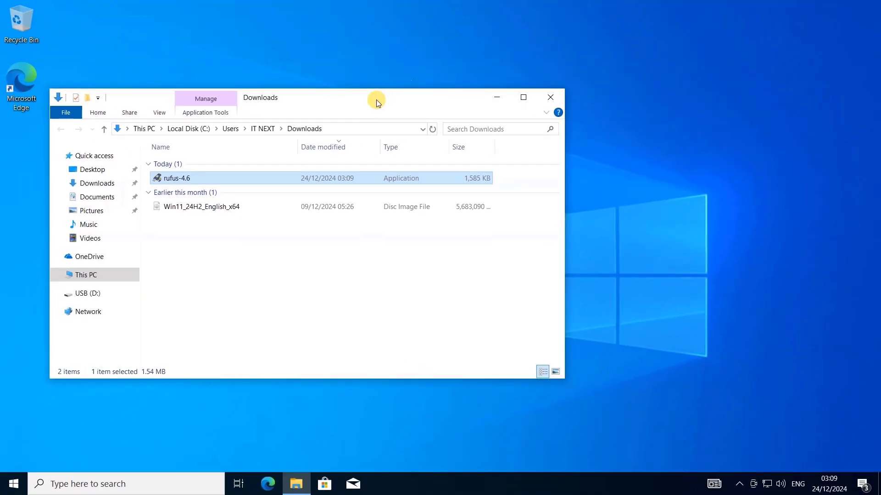
# - Move rufus-4.6 and the Win11_24H2_English_x64 ISO to the desktop and launch Rufus as administrator
pyautogui.moveTo(376, 100); pyautogui.dragTo(634, 106)
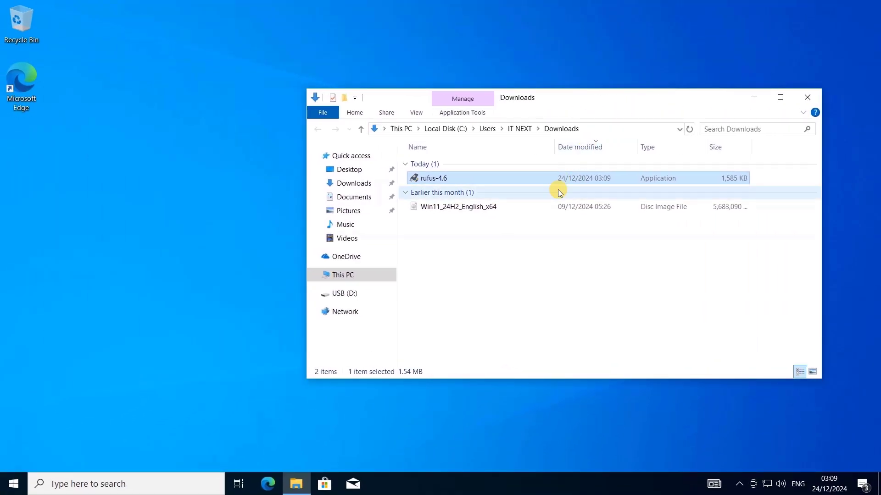
pyautogui.moveTo(452, 294); pyautogui.dragTo(151, 202)
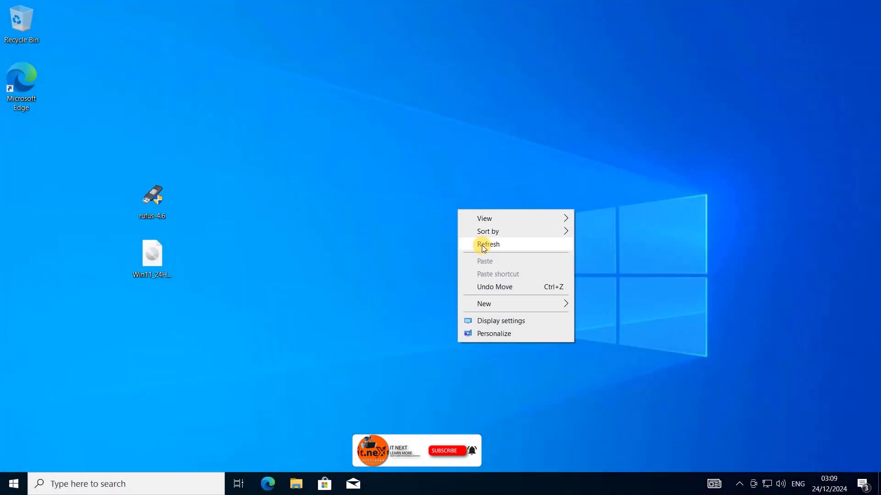
pyautogui.click(480, 245)
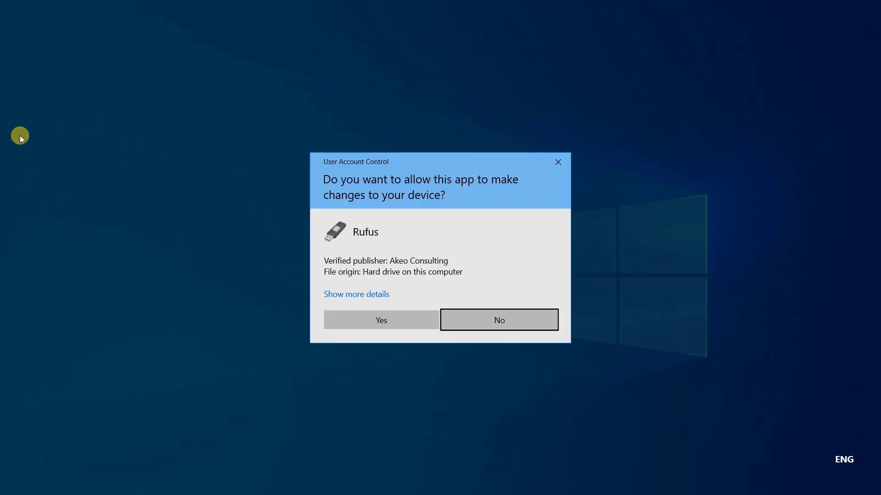
pyautogui.click(383, 320)
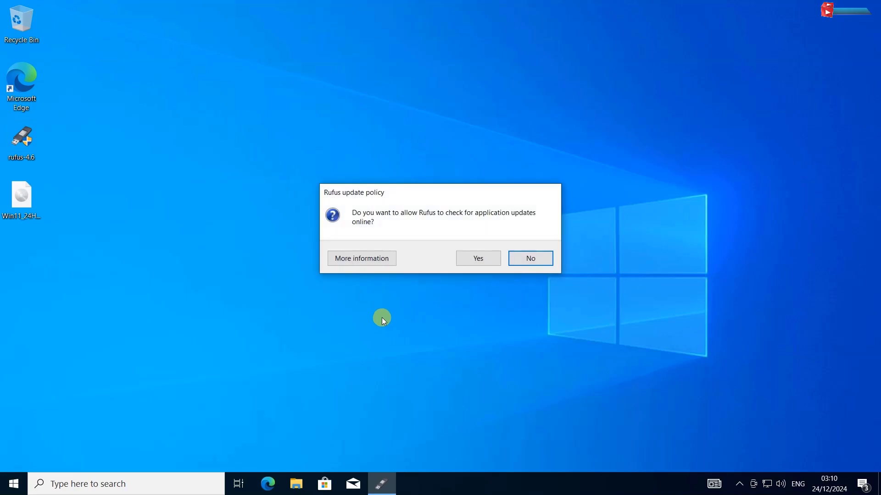
pyautogui.click(531, 257)
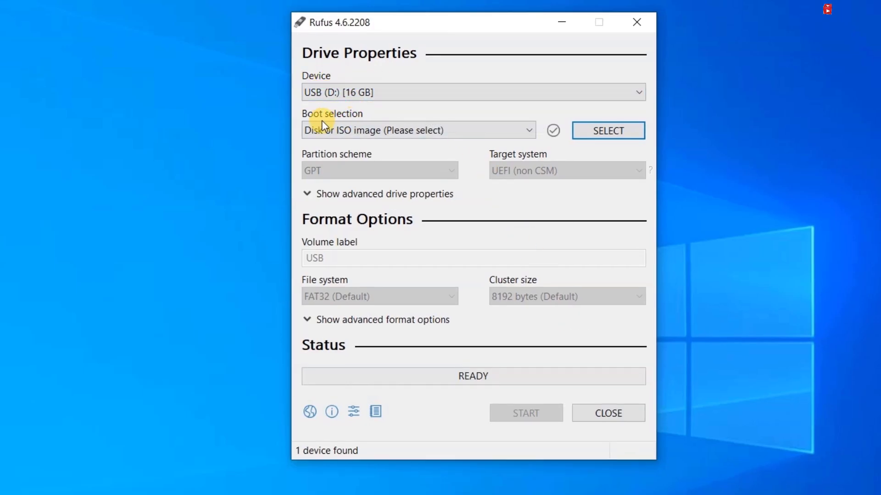
# - Select Win11_24H2_English_x64.iso from the Desktop folder as the Rufus boot image
pyautogui.click(612, 135)
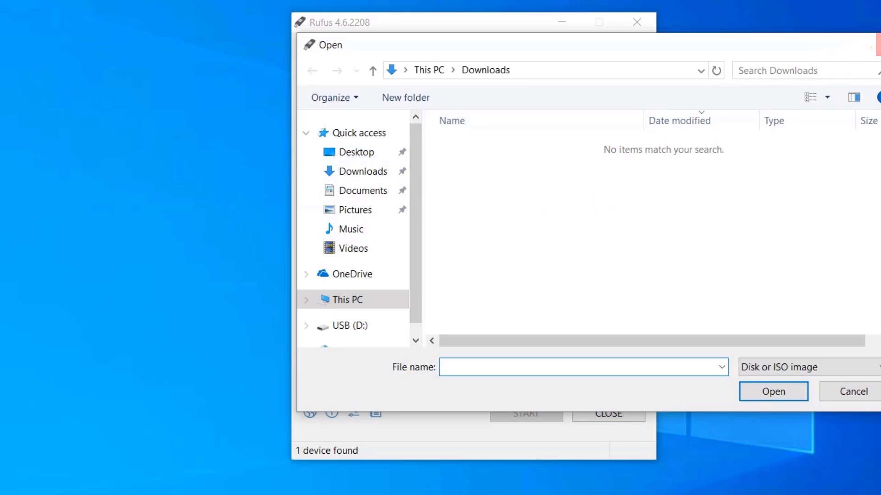
pyautogui.click(338, 153)
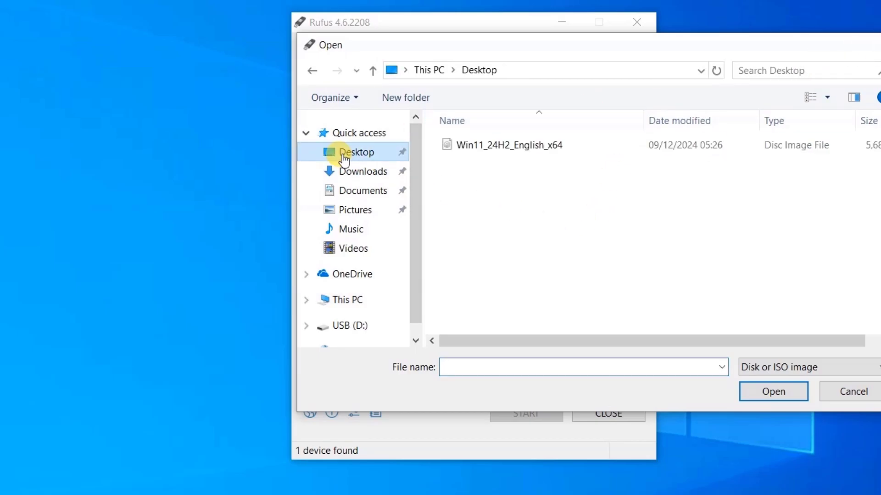
pyautogui.doubleClick(496, 146)
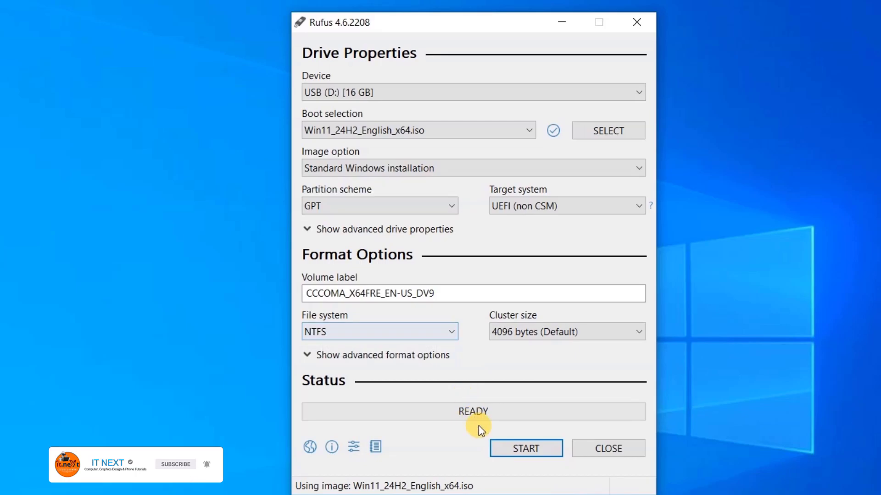
# - Write the ISO to USB (D:) without 4GB+ RAM, Secure Boot and TPM 2.0 checks, then close Rufus
pyautogui.click(526, 448)
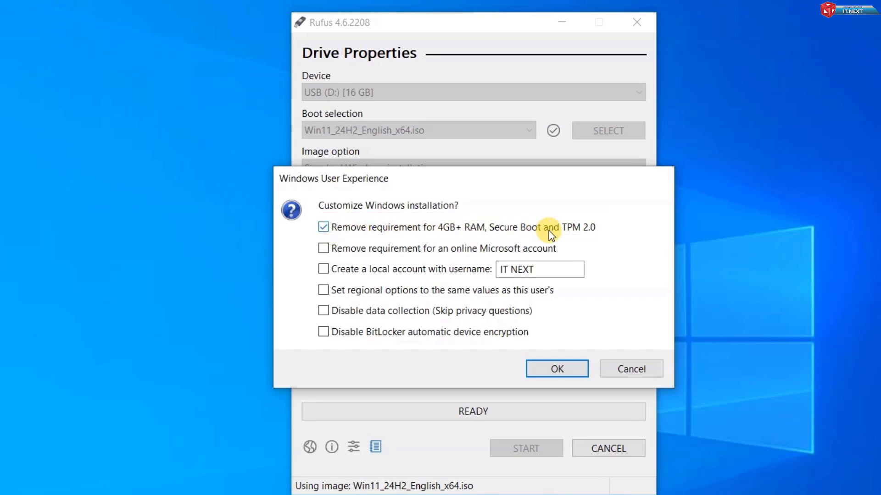
pyautogui.click(557, 370)
pyautogui.press('Return')
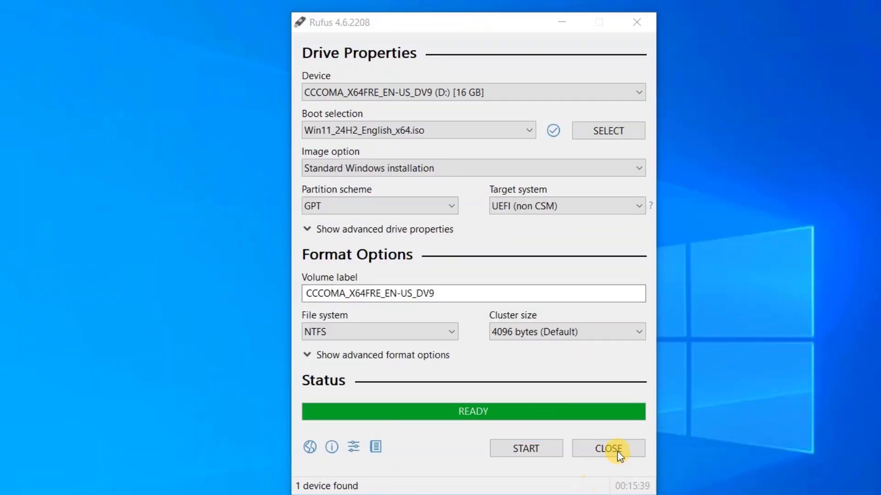
pyautogui.click(618, 446)
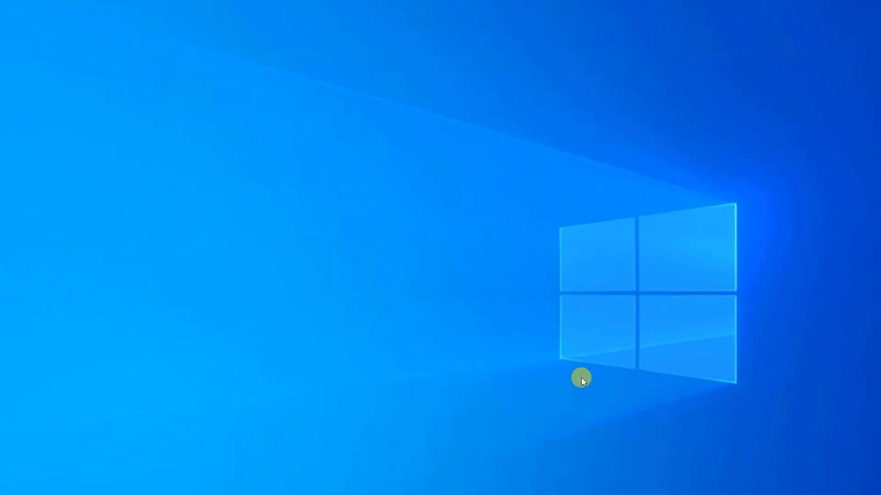
# - Restart Windows 10 using the Start menu's Power > Restart
pyautogui.click(10, 483)
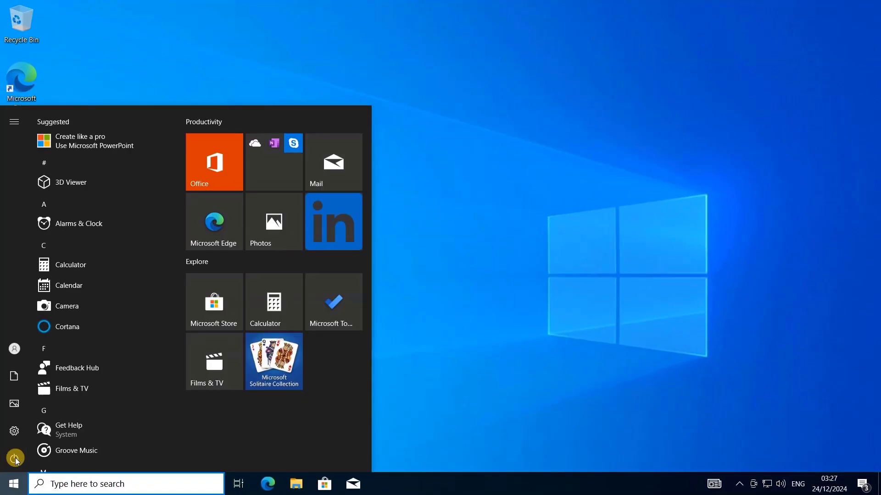
pyautogui.click(15, 459)
pyautogui.click(37, 427)
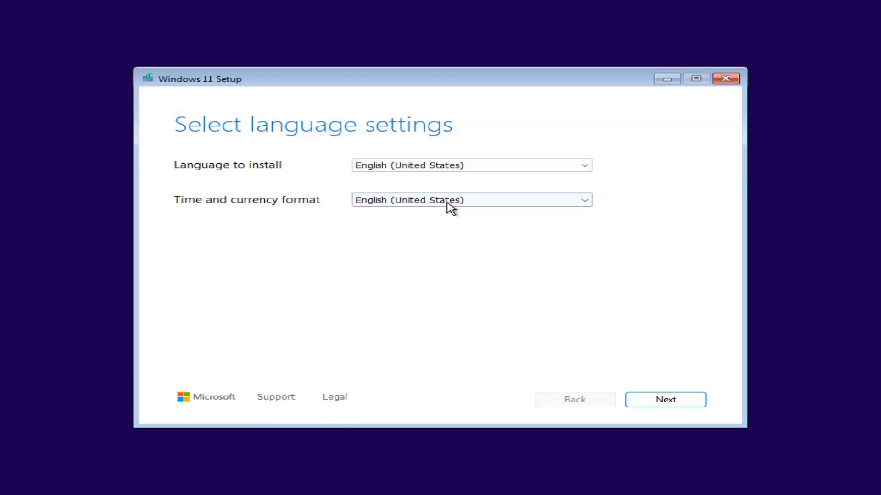
# - Keep English (United States) language and US keyboard, and agree that everything will be deleted
pyautogui.click(665, 400)
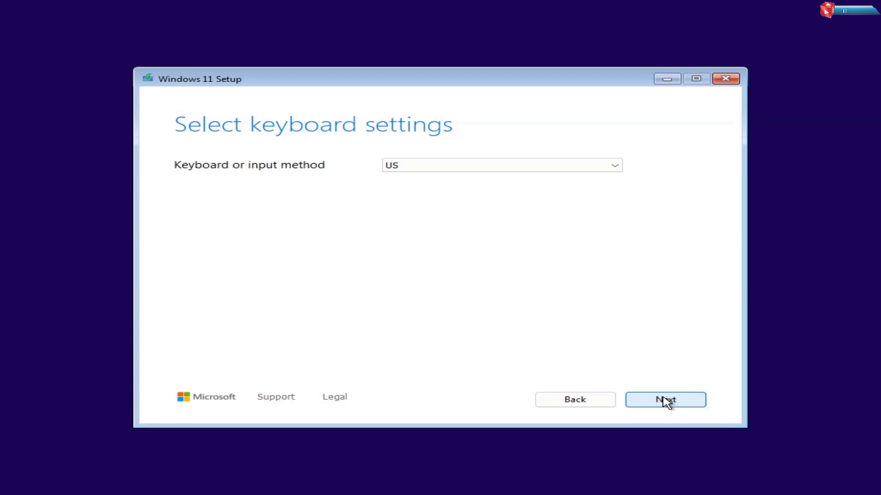
pyautogui.click(478, 167)
pyautogui.click(478, 168)
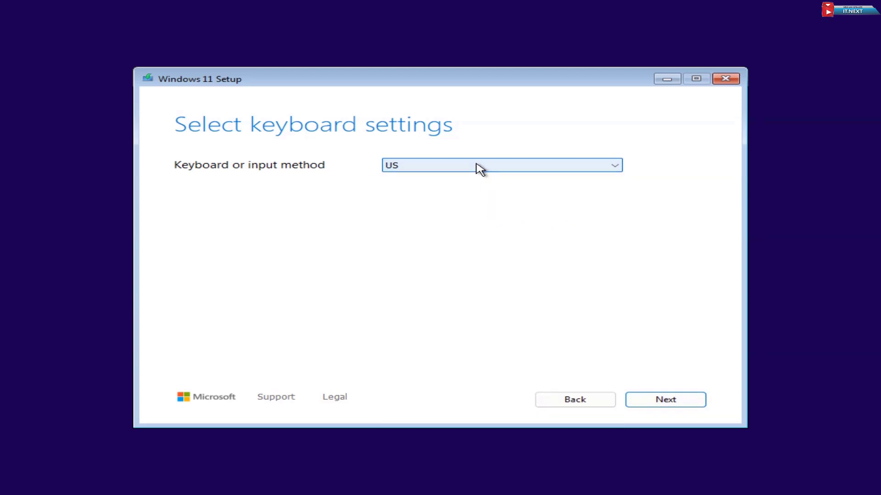
pyautogui.click(659, 406)
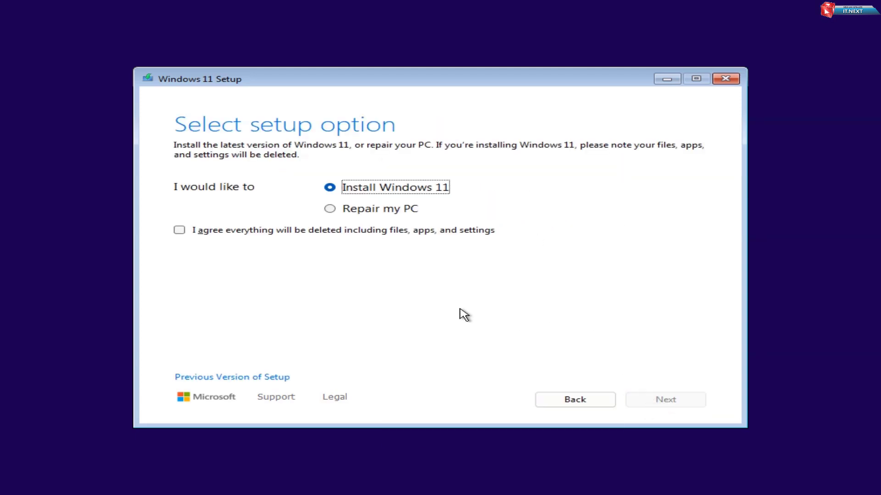
pyautogui.click(260, 234)
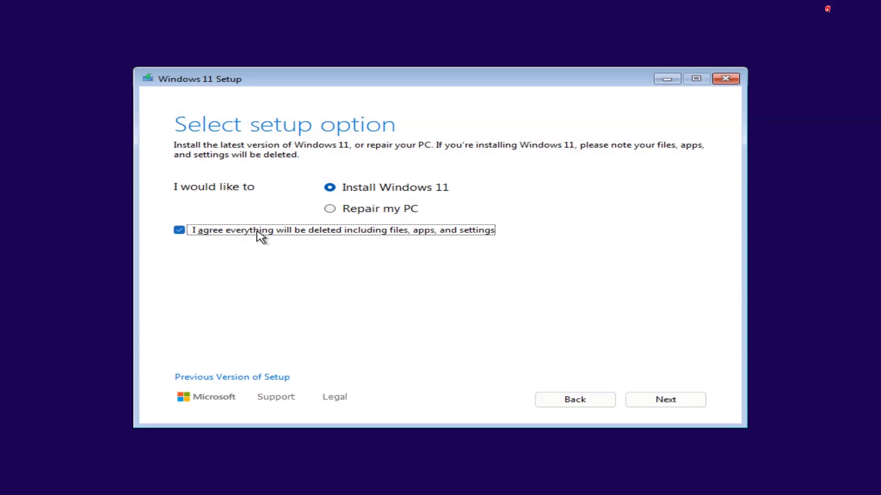
pyautogui.click(668, 400)
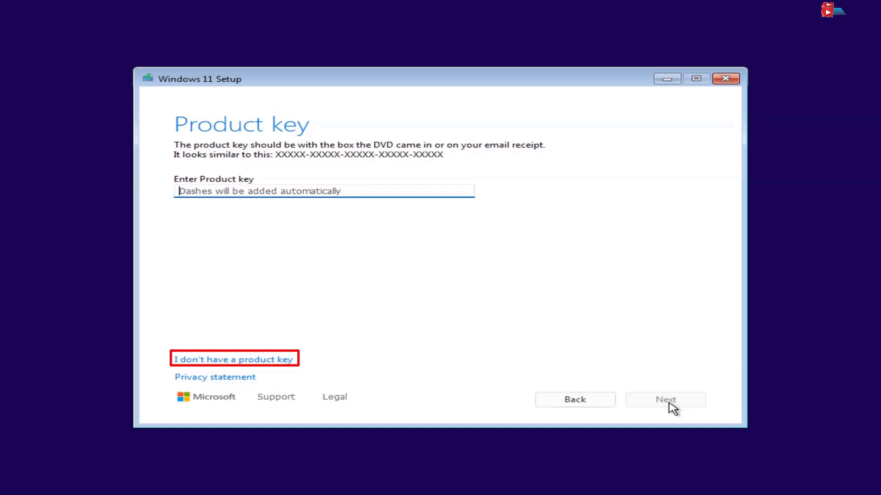
# - Skip the product key, choose Windows 11 Pro and accept the license terms
pyautogui.click(280, 361)
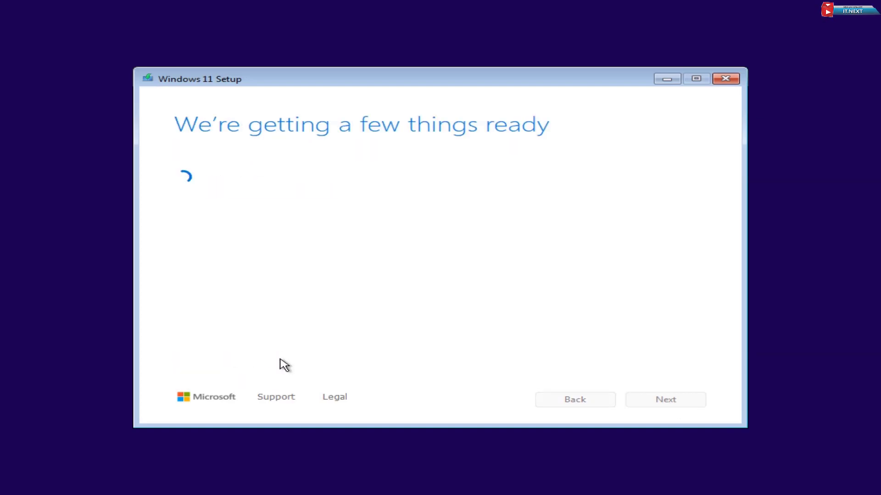
pyautogui.click(312, 256)
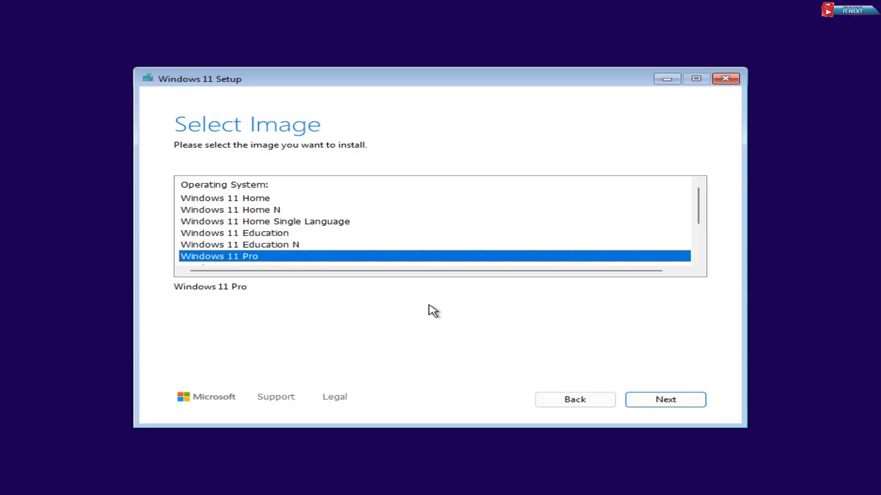
pyautogui.click(664, 402)
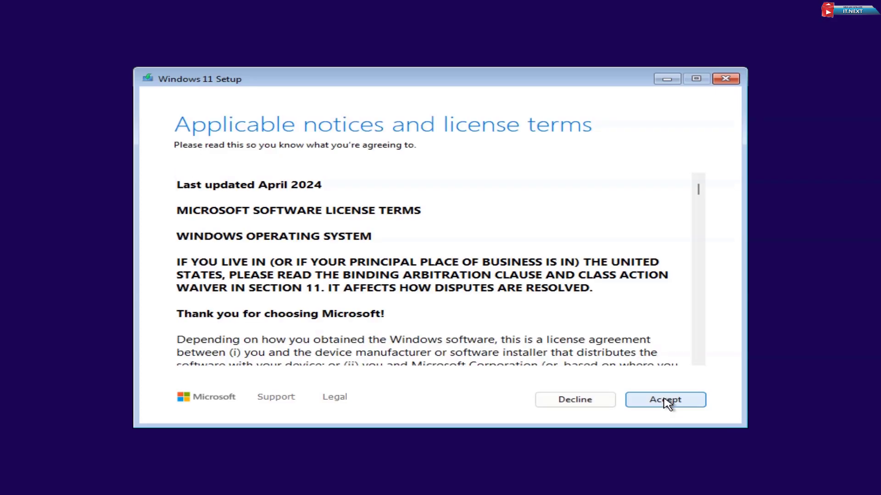
pyautogui.scroll(-10, 434, 271)
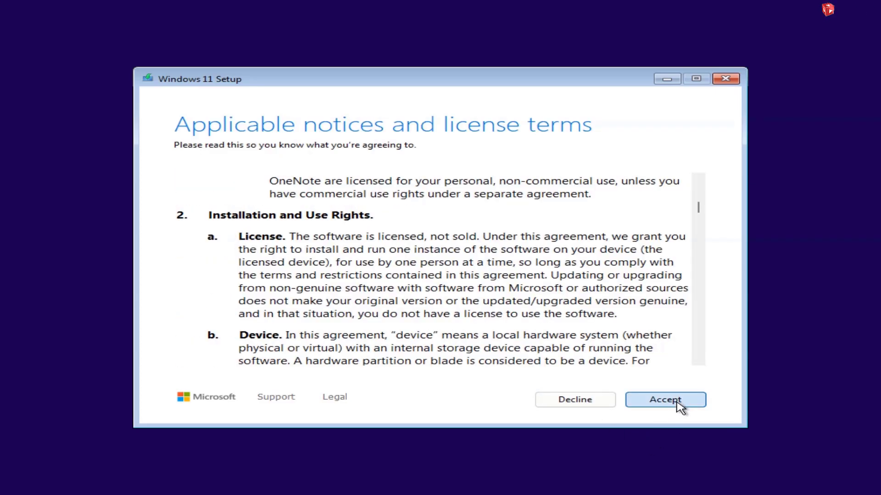
pyautogui.click(680, 407)
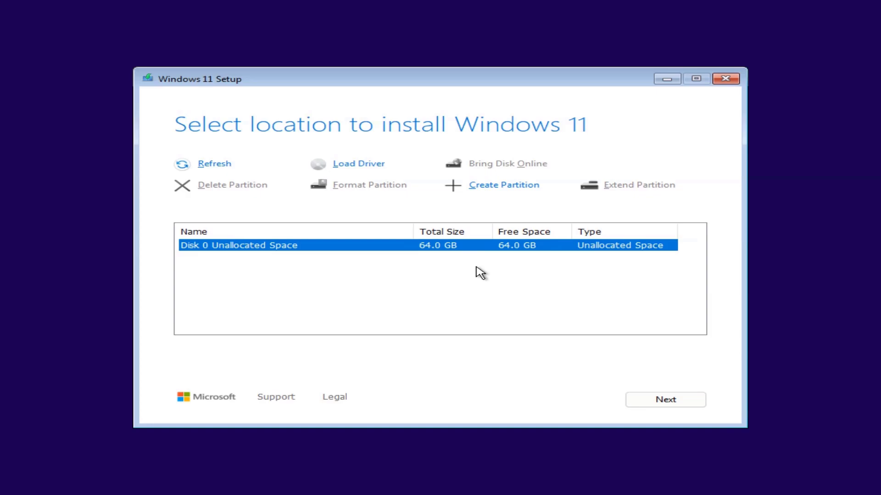
# - Install Windows 11 Pro onto Disk 0's 64 GB unallocated space
pyautogui.click(655, 403)
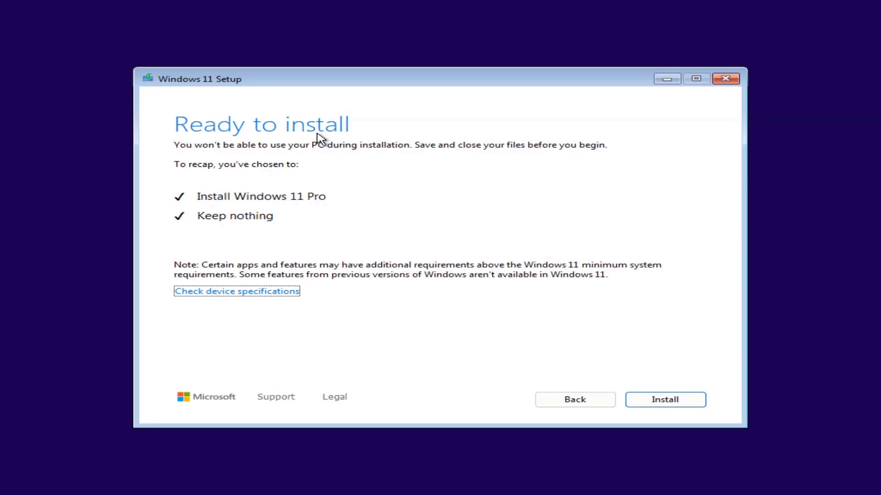
pyautogui.click(662, 401)
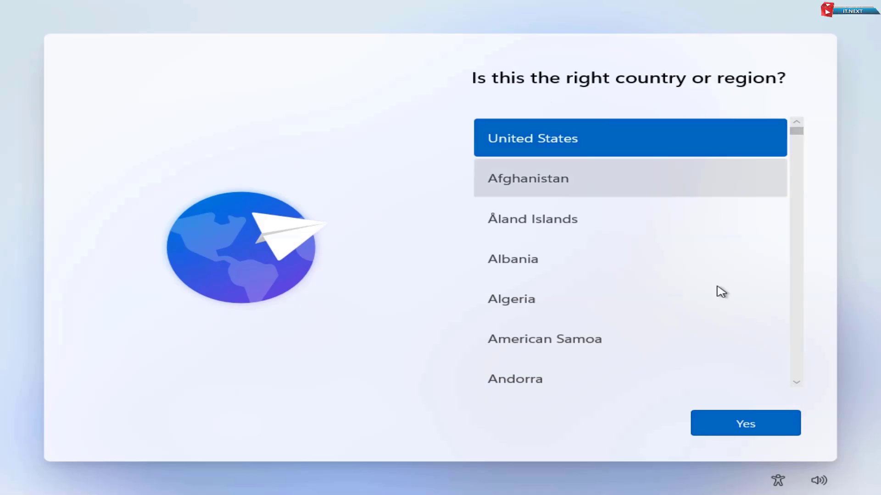
# - Confirm United States as the region and US as the keyboard layout
pyautogui.click(749, 433)
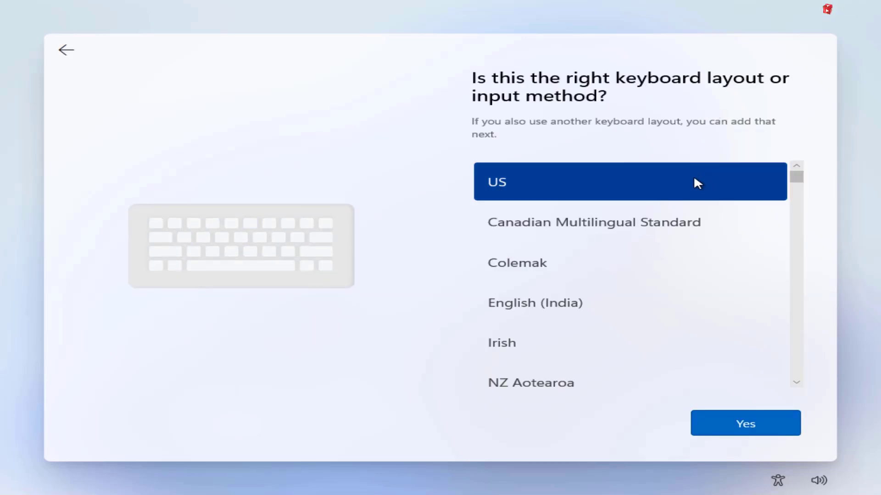
pyautogui.click(746, 431)
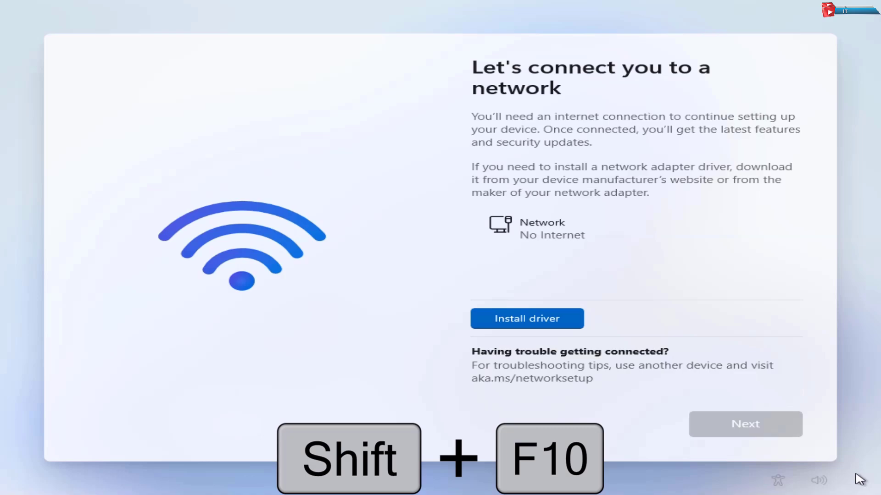
# - Open a Command Prompt with Shift+F10 and enter OOBE\BYPASSNRO to skip the internet requirement
pyautogui.hotkey('shift', 'F10')
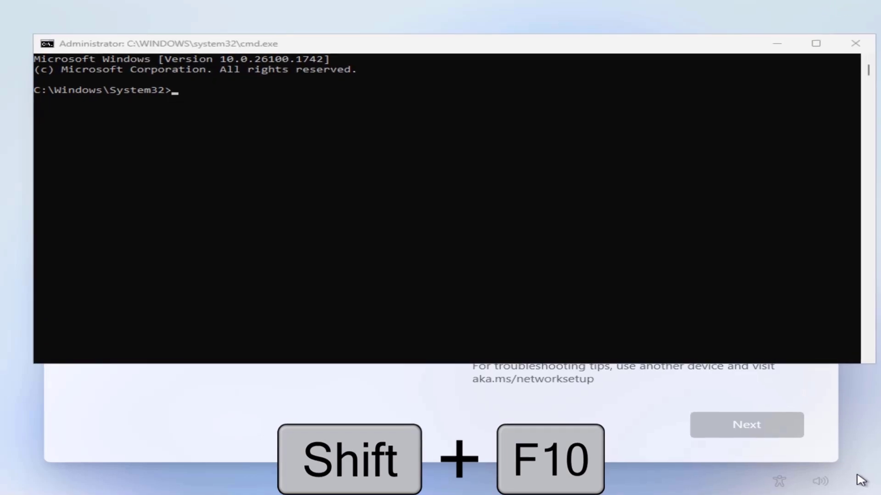
pyautogui.click(224, 221)
pyautogui.write('OOBE')
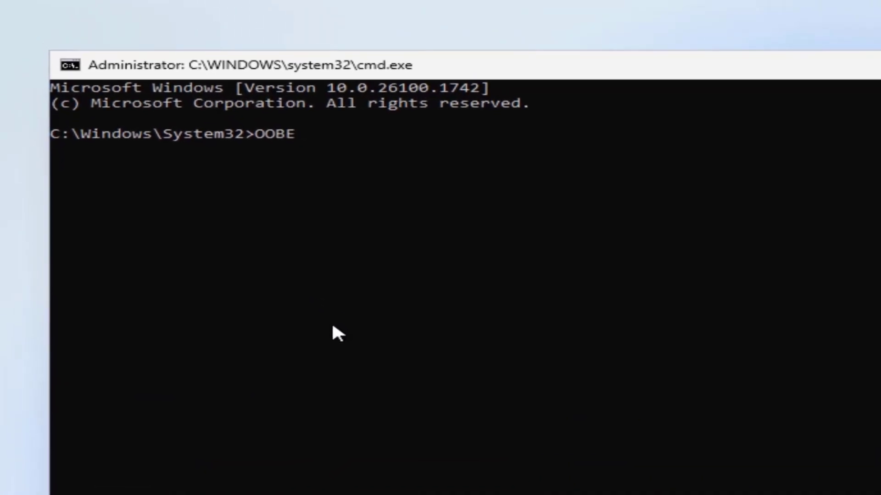
pyautogui.write('\\BYPASSNRO')
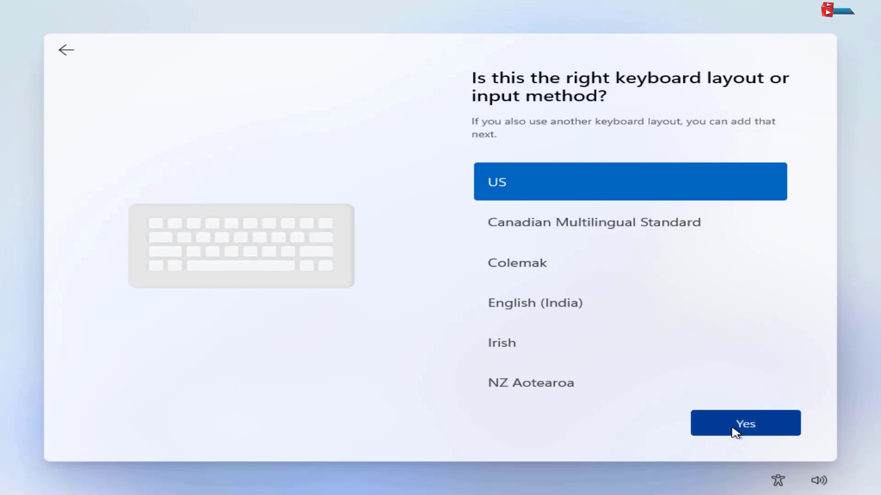
# - Reconfirm region and keyboard, continue past the local account setup, and accept the privacy settings
pyautogui.click(733, 428)
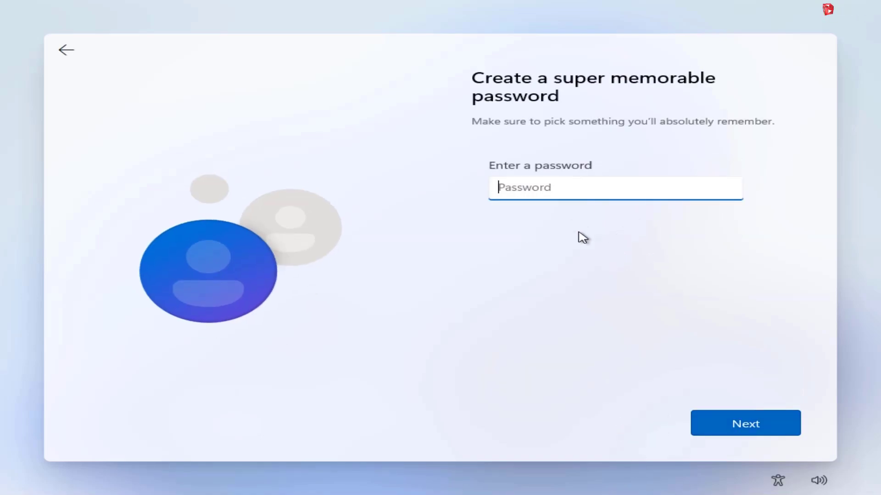
pyautogui.press('Return')
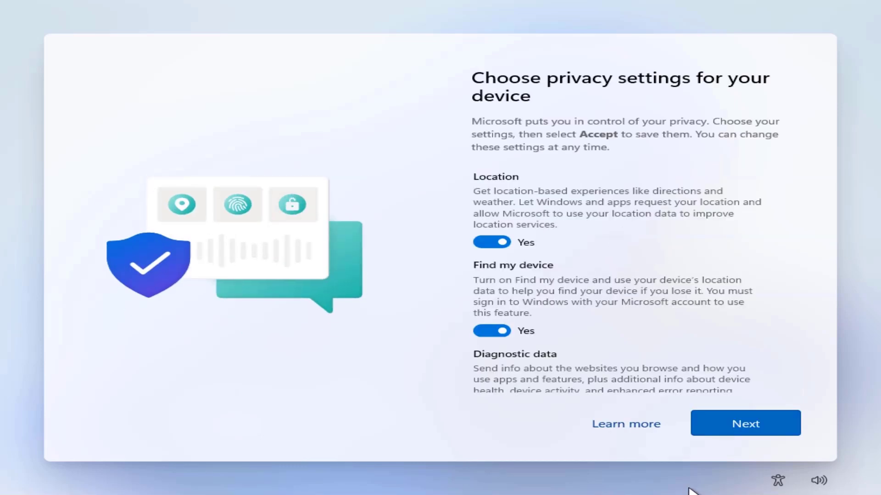
pyautogui.click(726, 429)
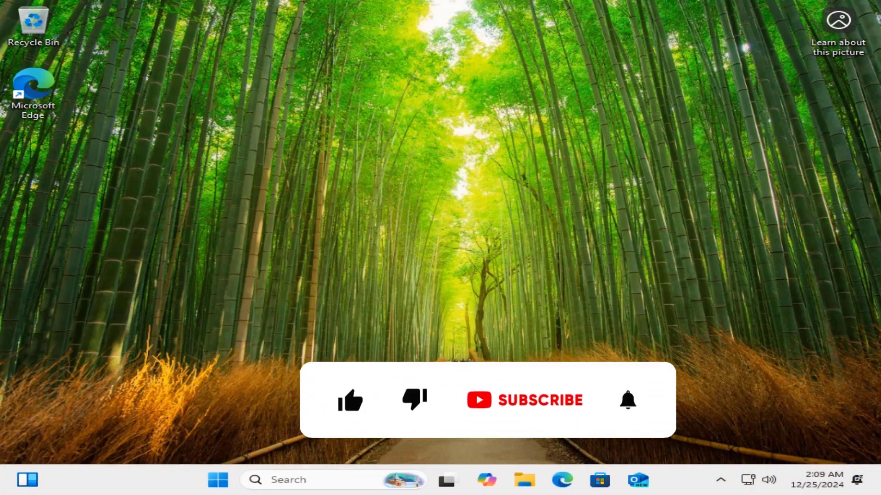
# - Open the Start menu showing pinned apps like Edge, Settings and File Explorer
pyautogui.press('super')
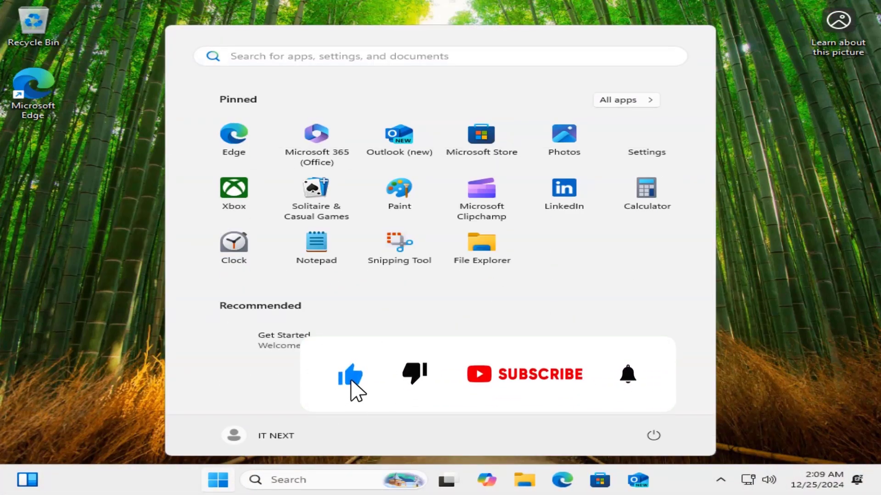